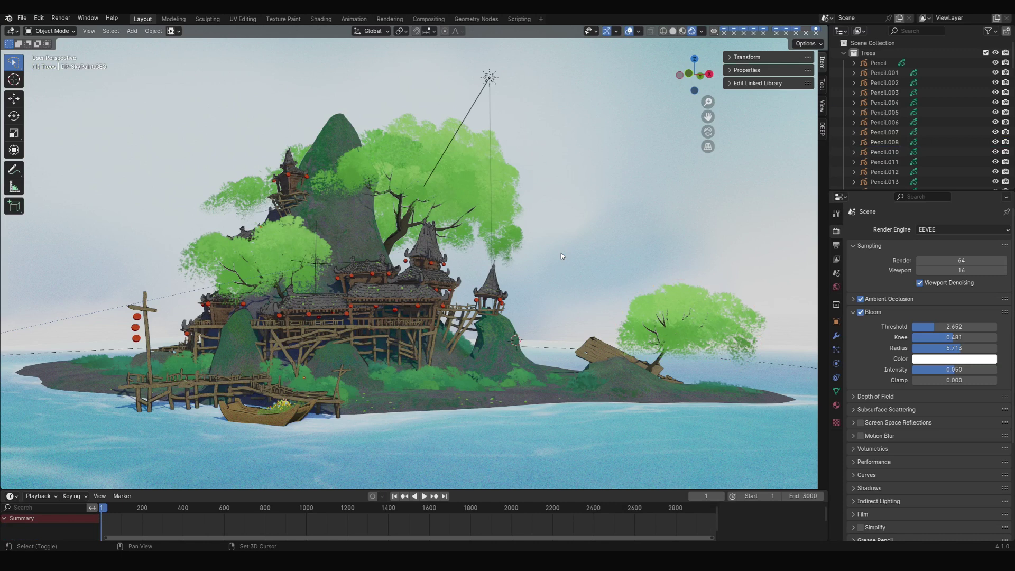
Add a lattice, scale it up and move it so that it surrounds the island's buildings and trees
key(shift+a)
click(563, 348)
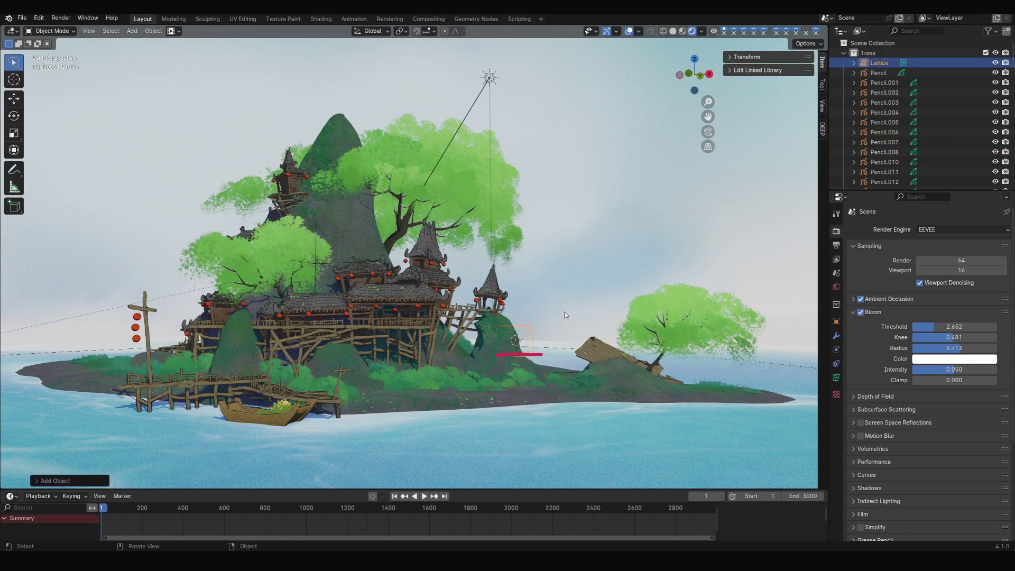
scroll(565, 316, down, 3)
key(s)
click(254, 249)
middle_drag(254, 248, 529, 227)
key(g)
click(579, 227)
Set the lattice's resolution to 30 in U, V and W, and enable the Outside option
click(836, 377)
click(969, 261)
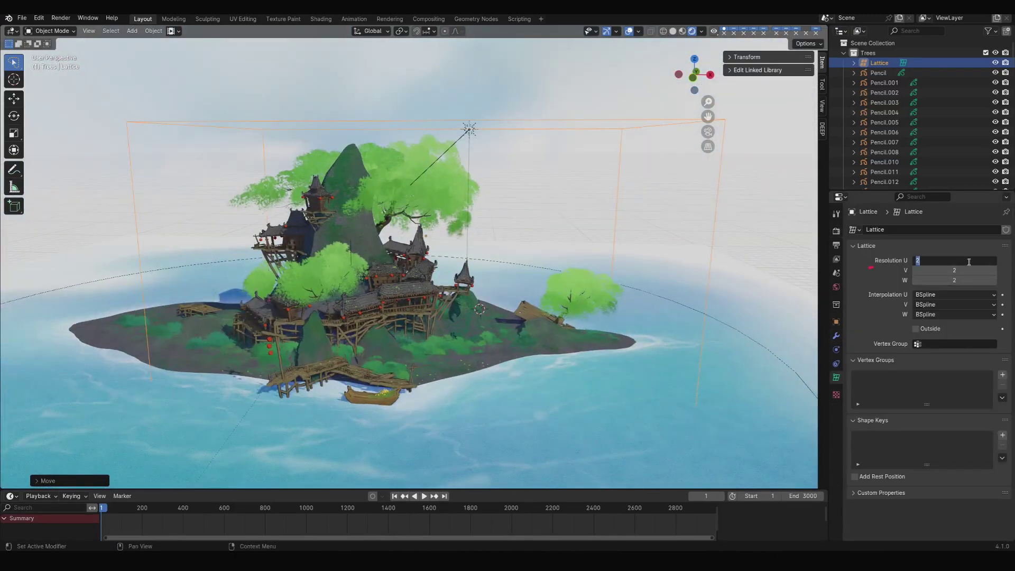
text(30)
key(Tab)
text(3)
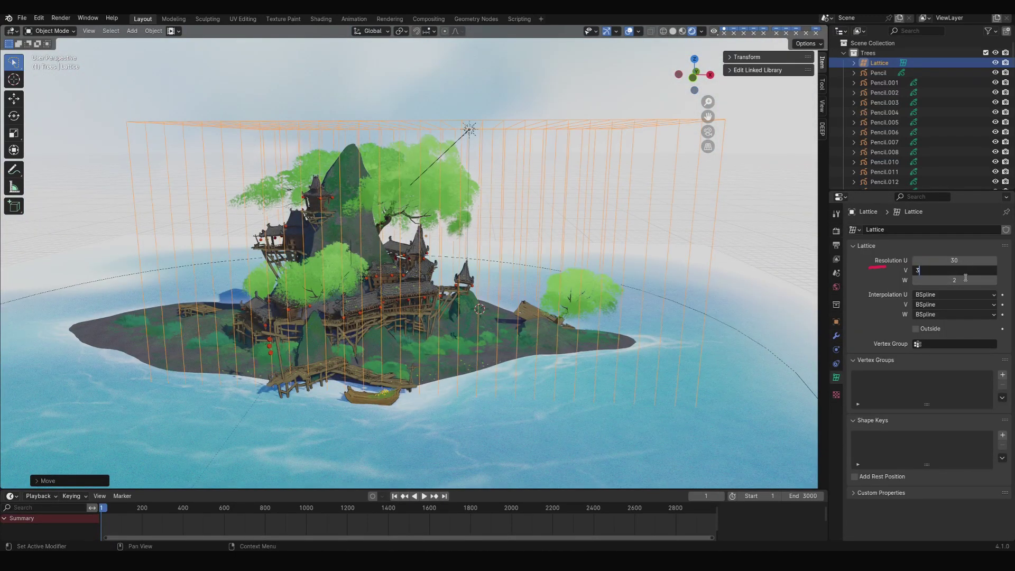
text(0)
key(Tab)
text(30)
key(Return)
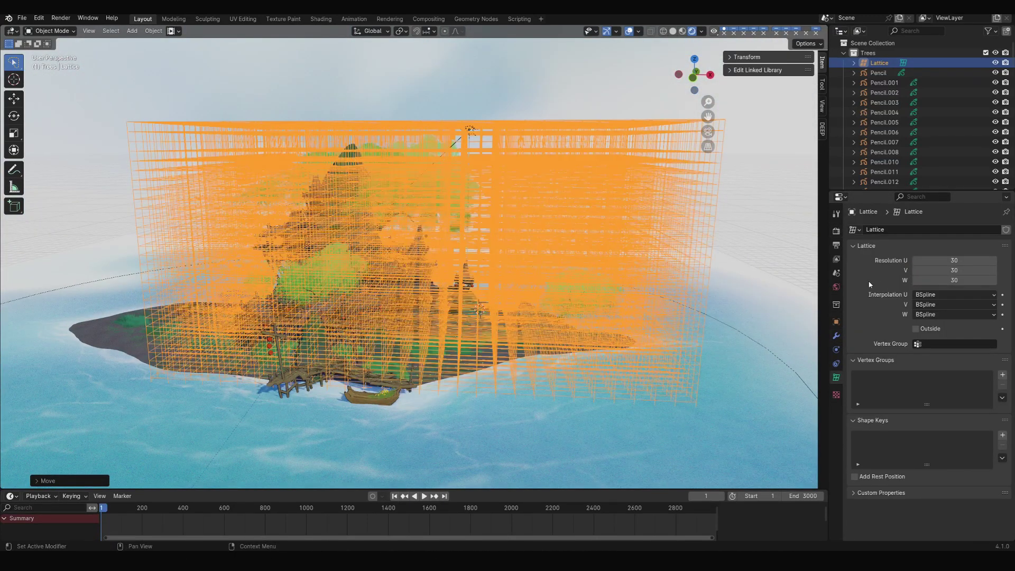
click(916, 328)
Add a Lattice modifier to the large tree's foliage behind the mountain and assign the lattice as its object
middle_drag(529, 265, 667, 275)
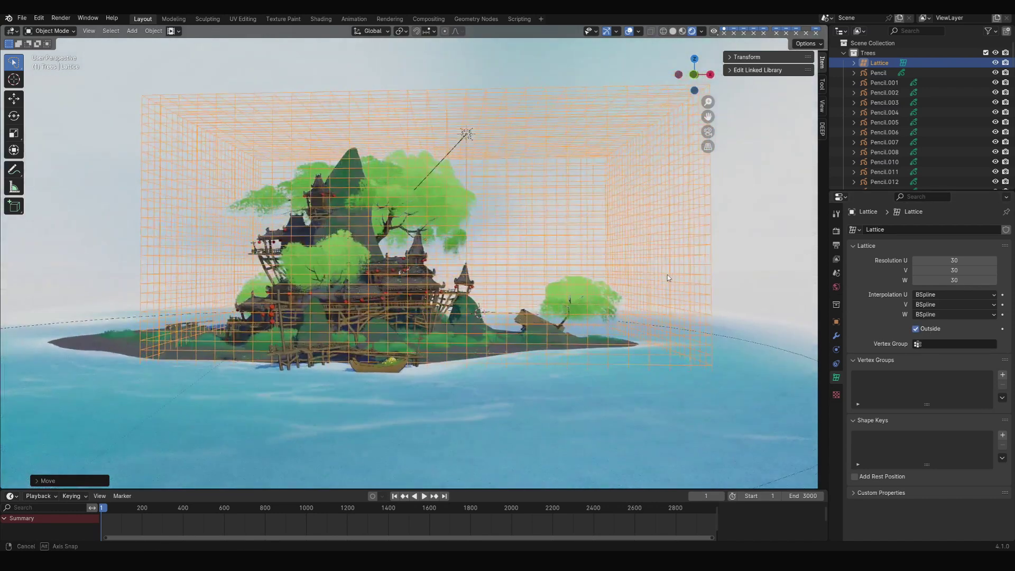
click(451, 194)
click(838, 338)
click(898, 252)
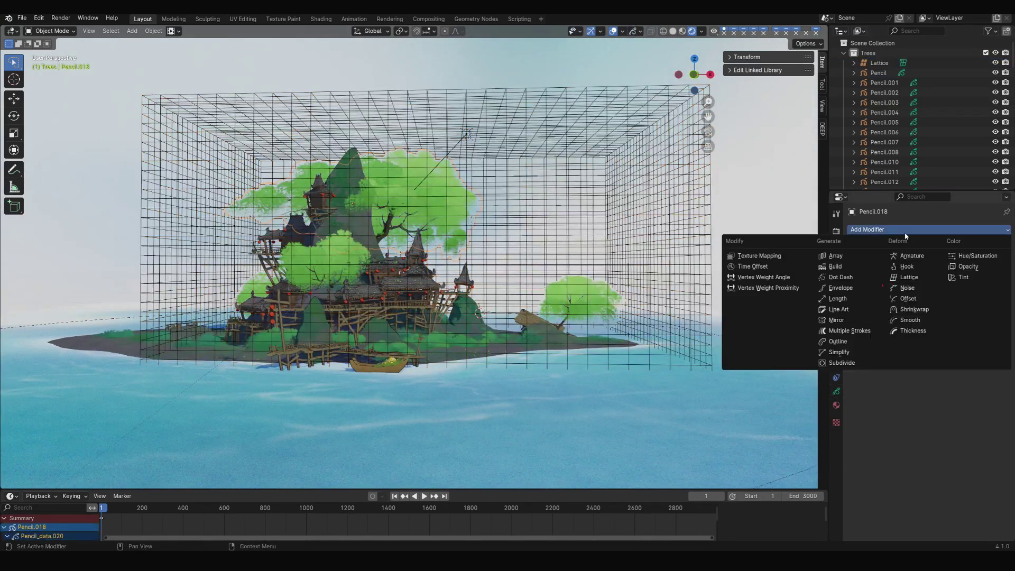
click(928, 279)
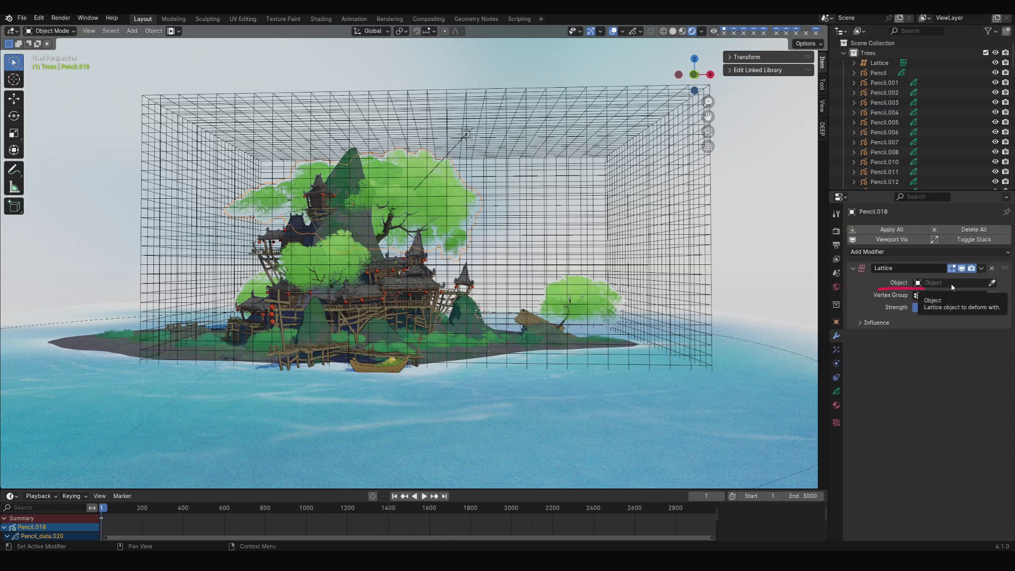
click(952, 287)
click(930, 298)
Add a Lattice modifier to the Pencil.008 foliage of the isolated tree and assign the lattice as its object
click(884, 152)
click(899, 230)
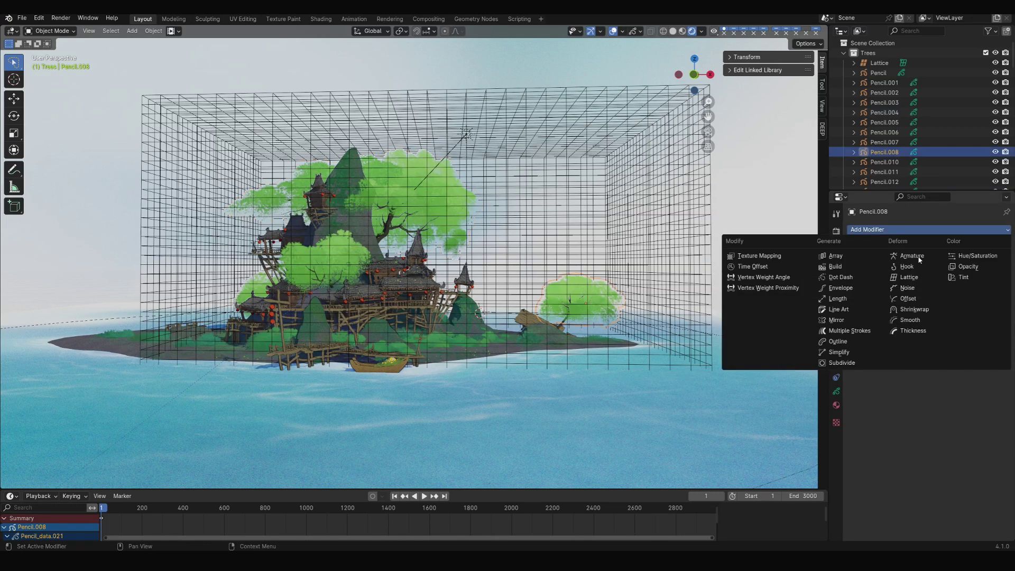
click(909, 277)
click(952, 283)
click(931, 294)
Add a Lattice modifier to the Pencil foliage of the tree in front of the buildings
click(878, 72)
click(899, 252)
click(925, 279)
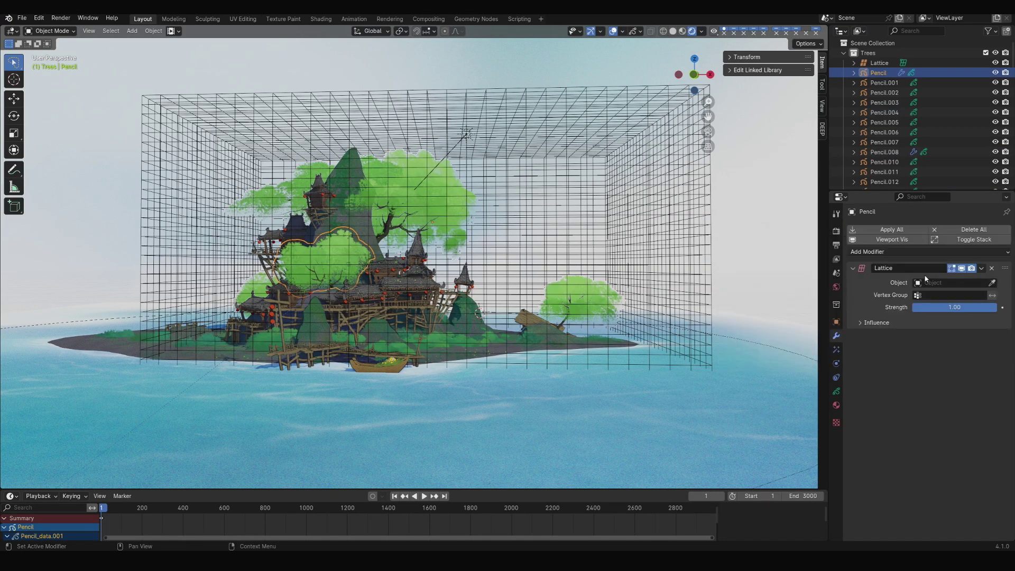
Randomize the positions of all the lattice's points in Edit Mode, return to Object Mode and hide the viewport overlays
click(508, 250)
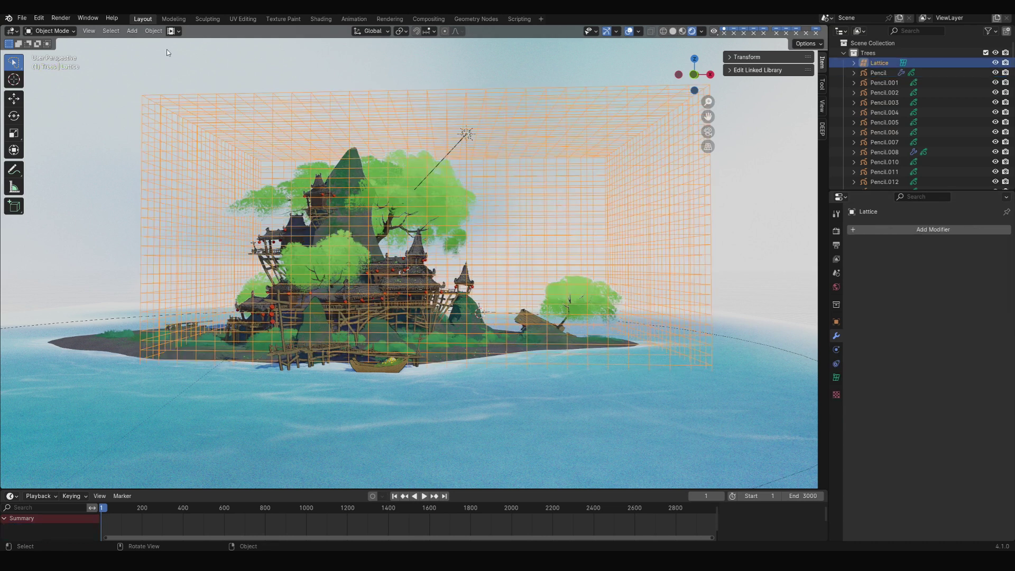
key(Tab)
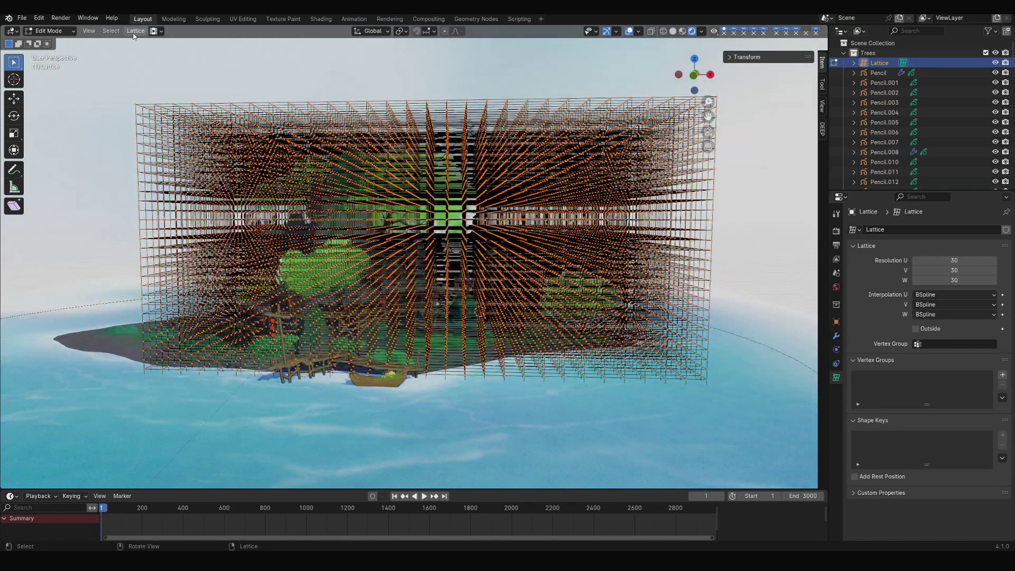
click(135, 31)
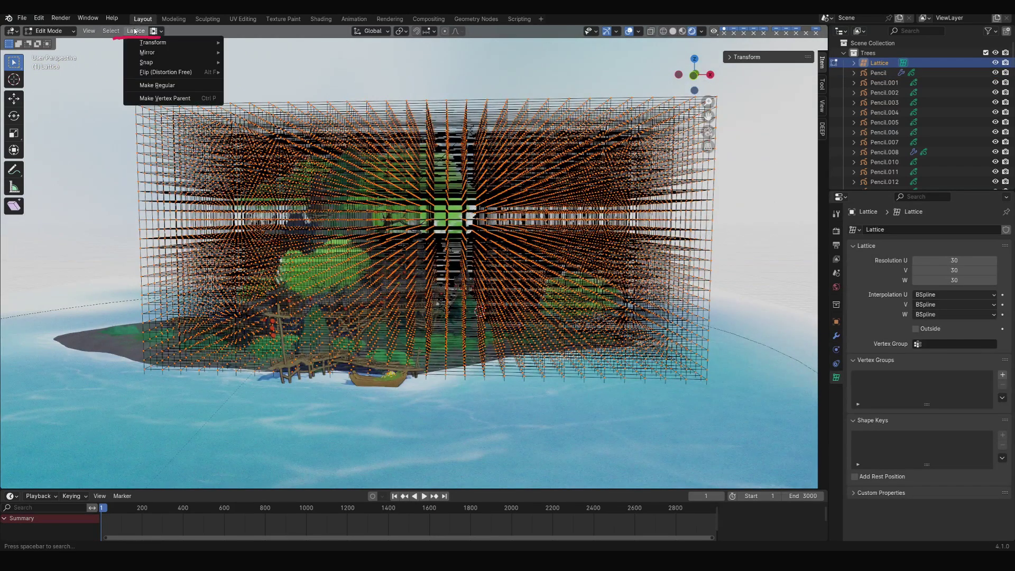
mouse_move(157, 45)
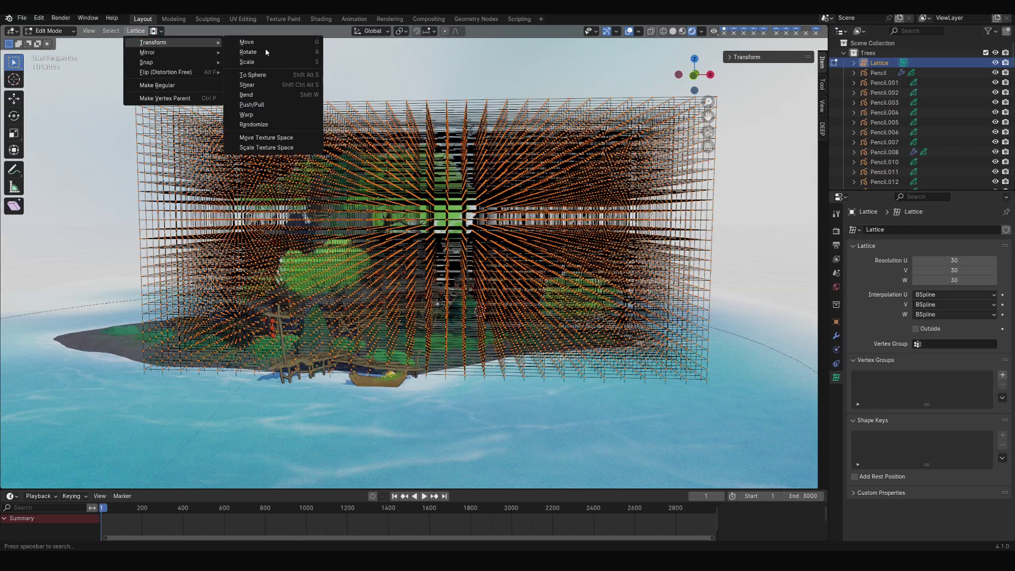
click(301, 126)
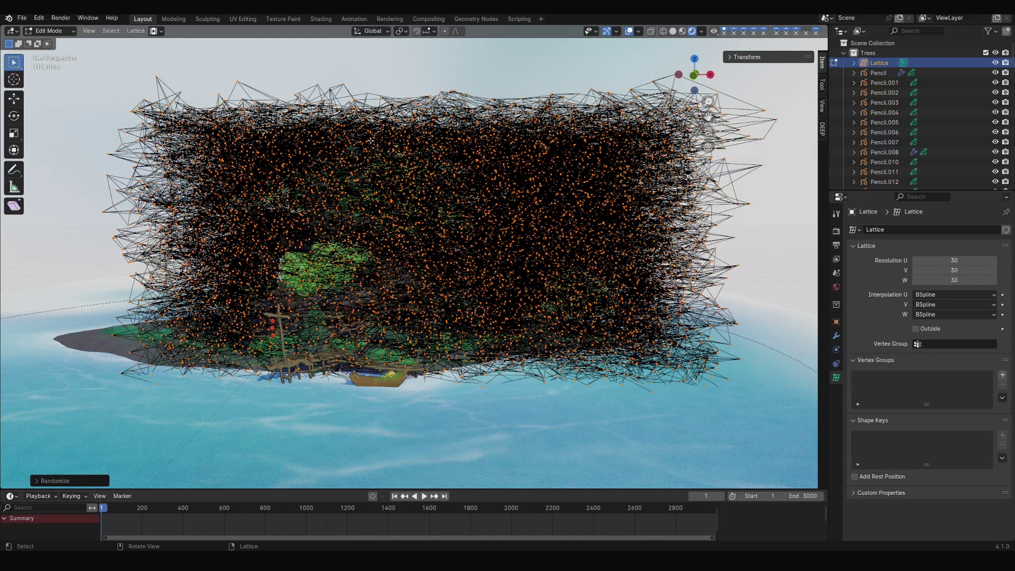
click(59, 480)
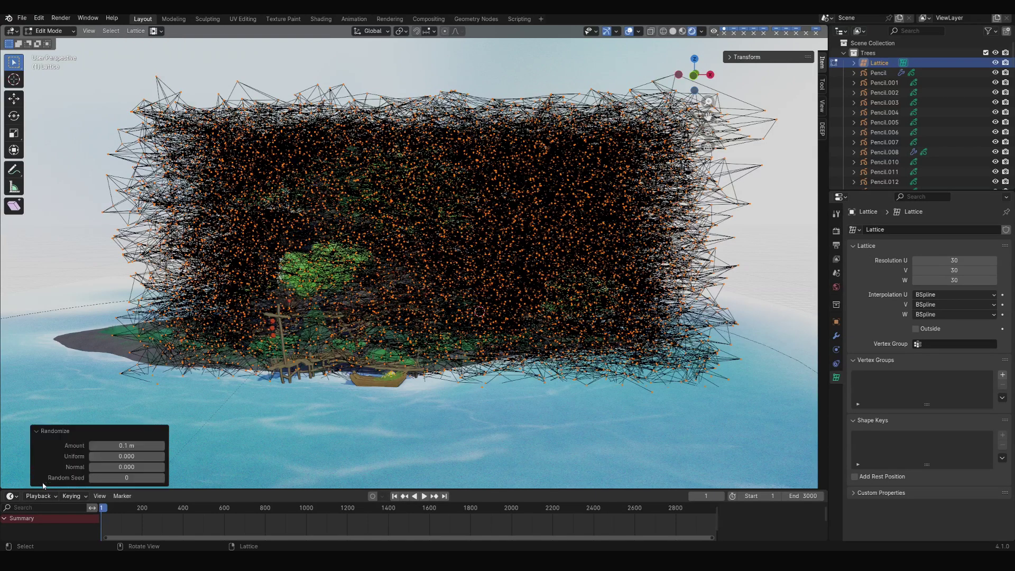
key(Tab)
click(629, 32)
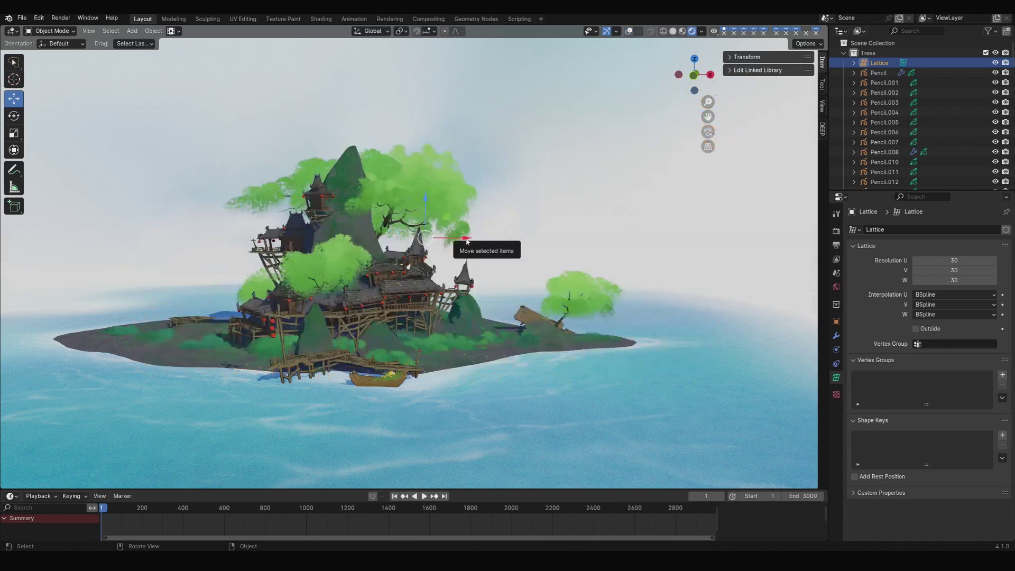
Try moving the lattice about 1.18 m along X to test the foliage deformation, and undo the move
drag(468, 242, 501, 243)
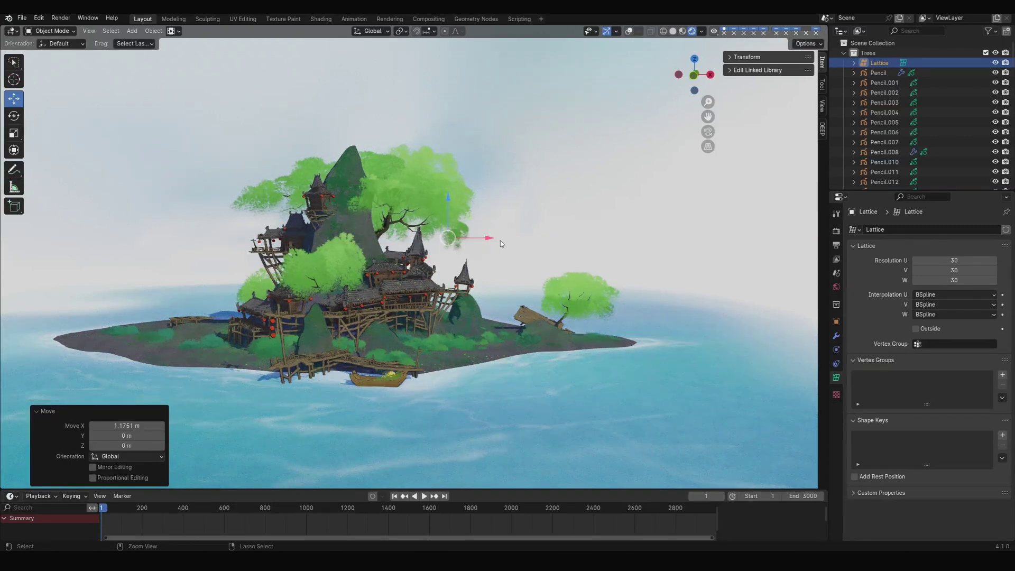
key(ctrl+z)
Keyframe the lattice and move its last keyframe from frame 3000 to about frame 798
key(i)
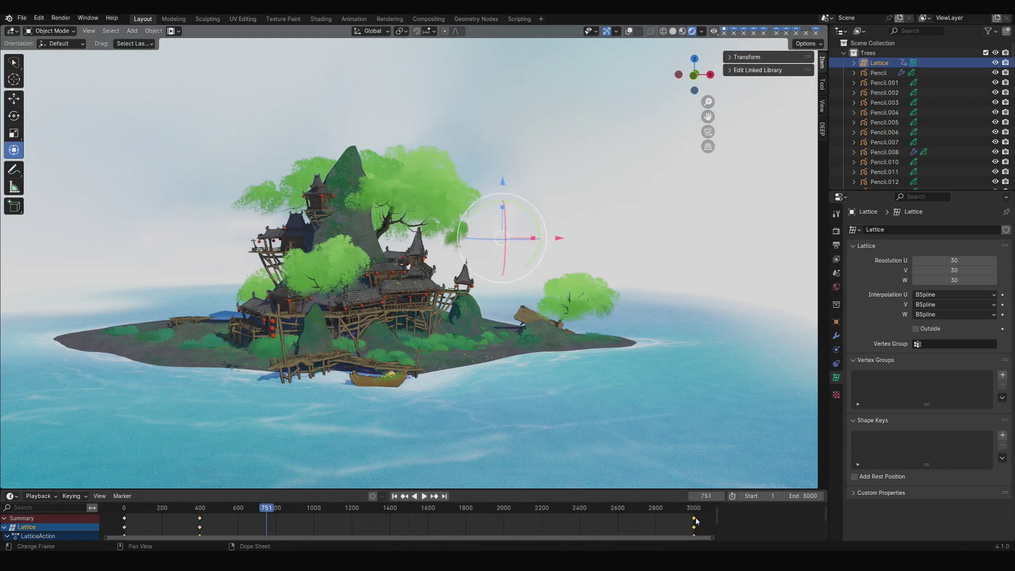
key(g)
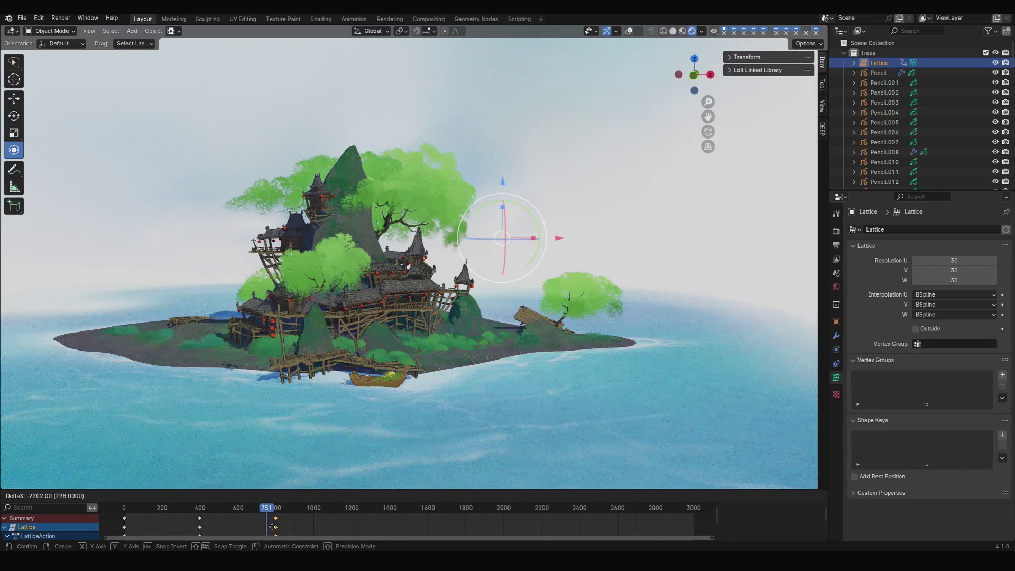
click(272, 527)
Select all of the lattice's keyframes and paste a copy of them starting at frame 1195
key(a)
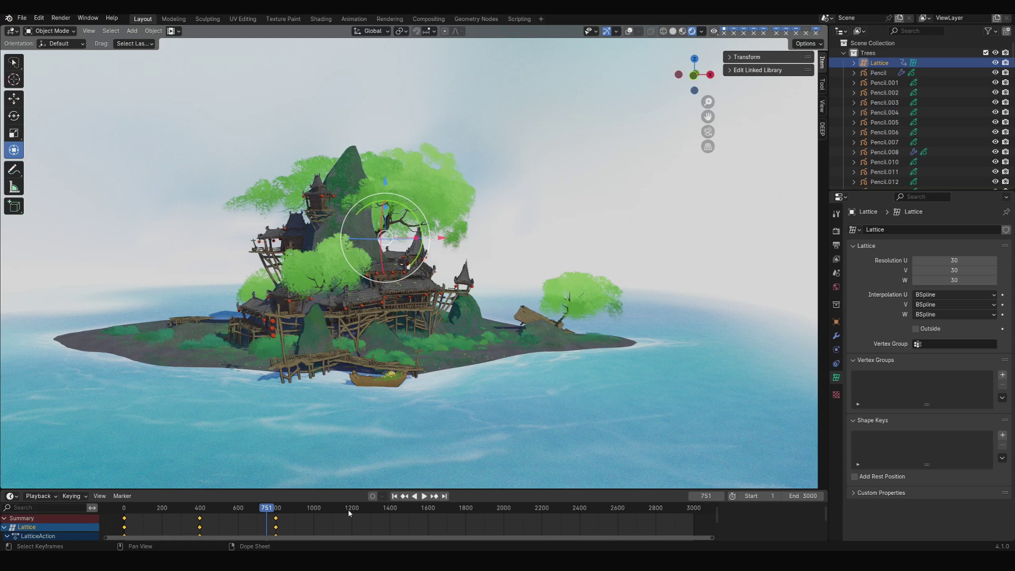
click(350, 510)
key(ctrl+v)
ctrl+click(492, 515)
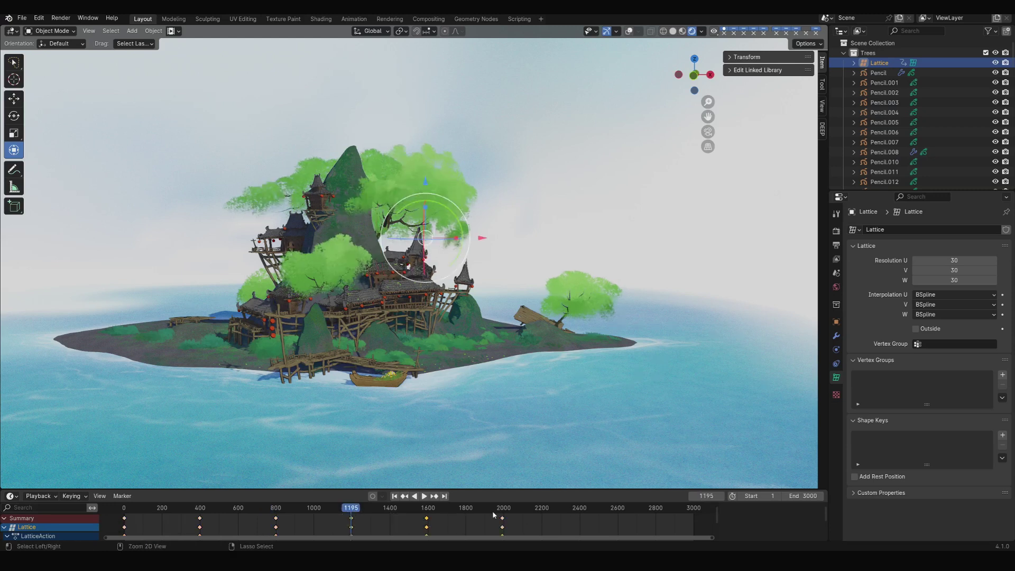
Copy the lattice keyframes near frames 1200 and 1600, paste them at frame 2508, and play back the animation
ctrl+drag(526, 525, 418, 514)
key(ctrl+c)
click(601, 507)
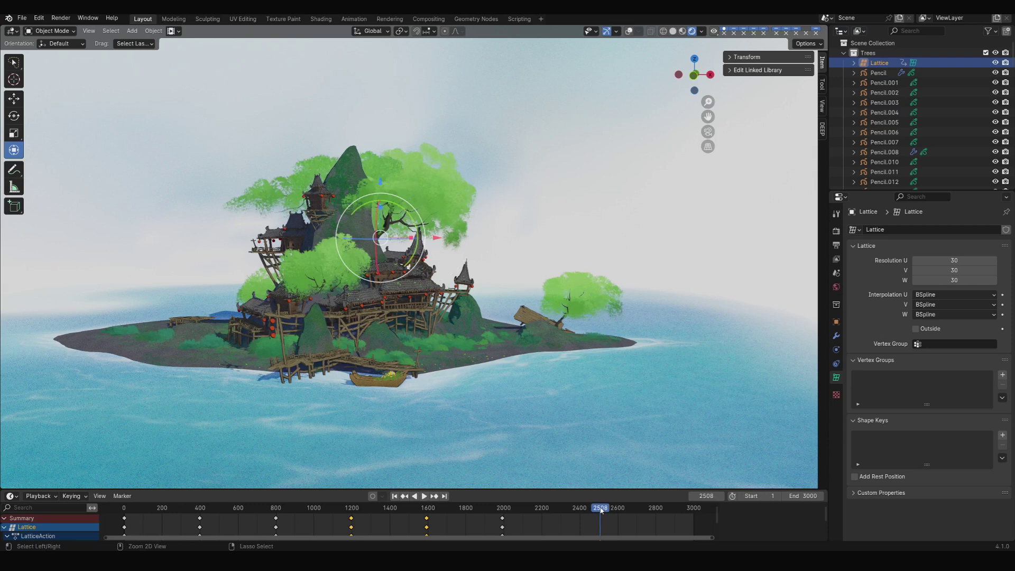
key(ctrl+v)
click(424, 496)
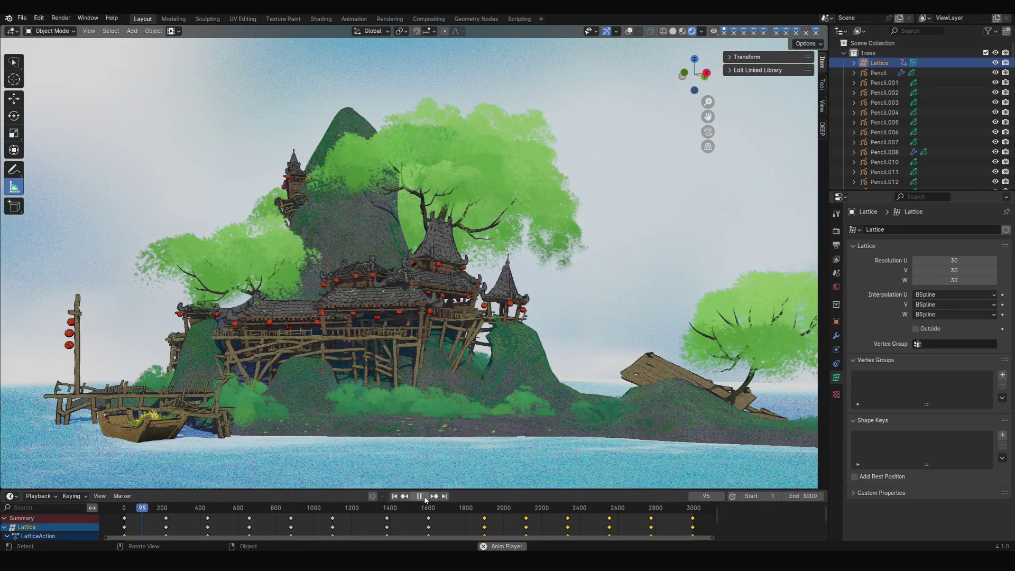
click(423, 497)
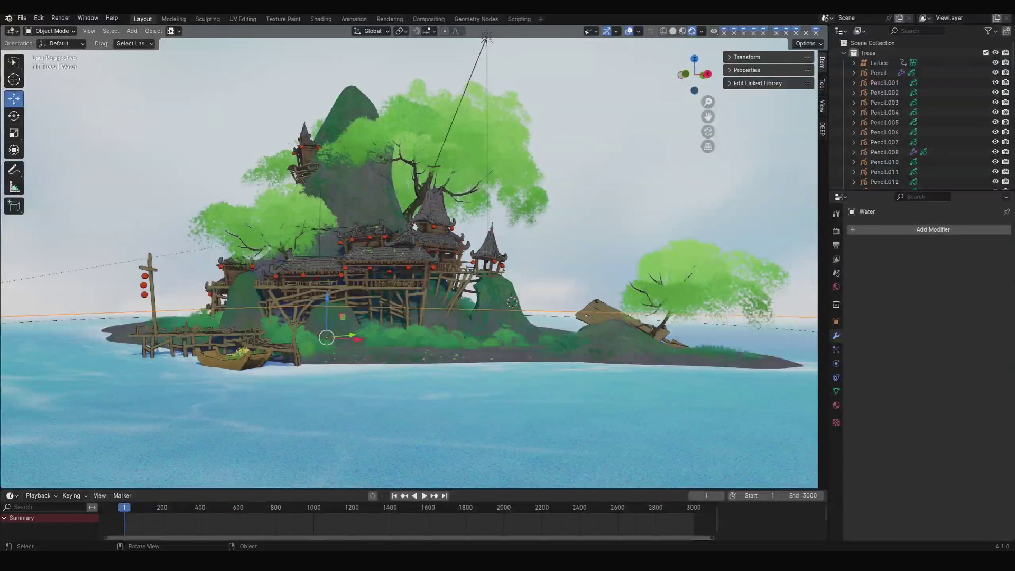
Add an Ocean physics modifier to the Water object
click(894, 232)
mouse_move(895, 233)
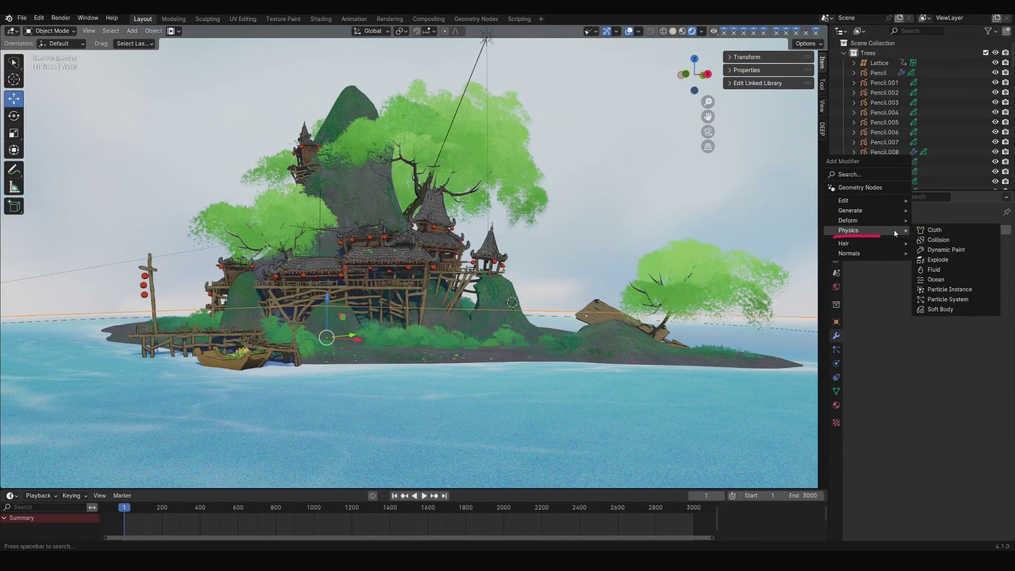
click(986, 280)
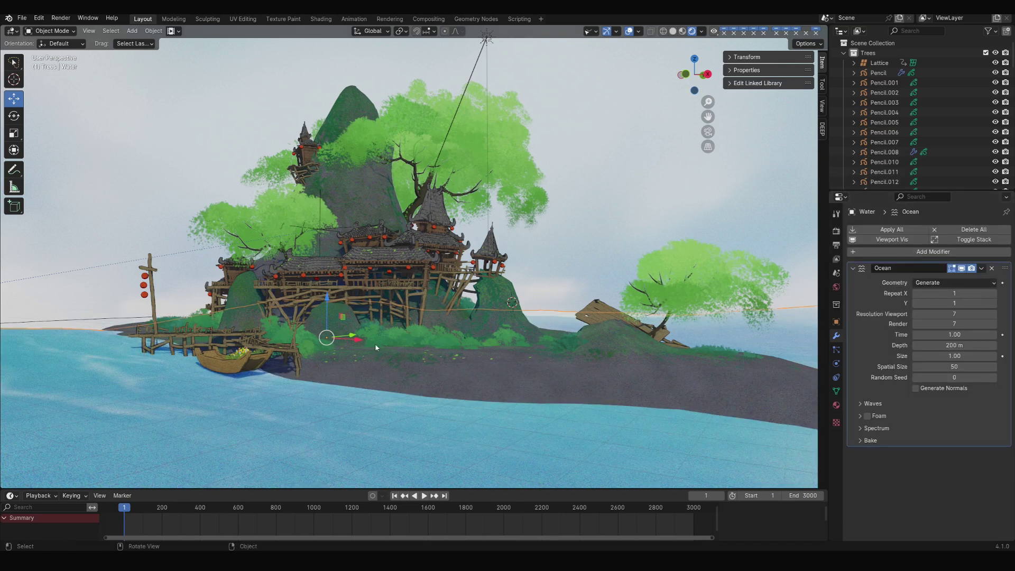
Set the wave scale of the water's Ocean modifier to 0.1
scroll(445, 344, down, 3)
mouse_move(555, 342)
middle_down()
mouse_move(521, 340)
mouse_move(553, 345)
middle_up()
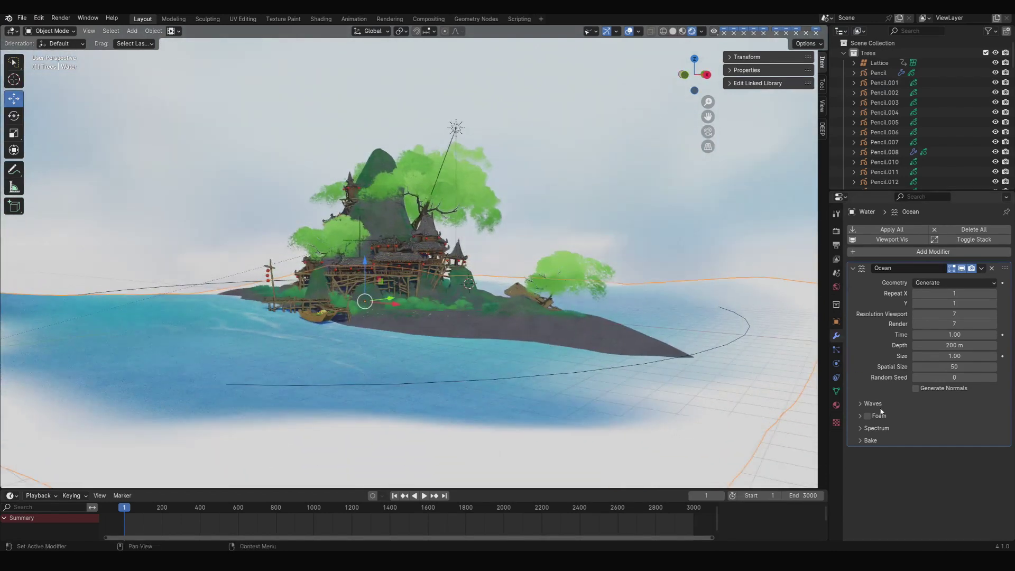
click(859, 404)
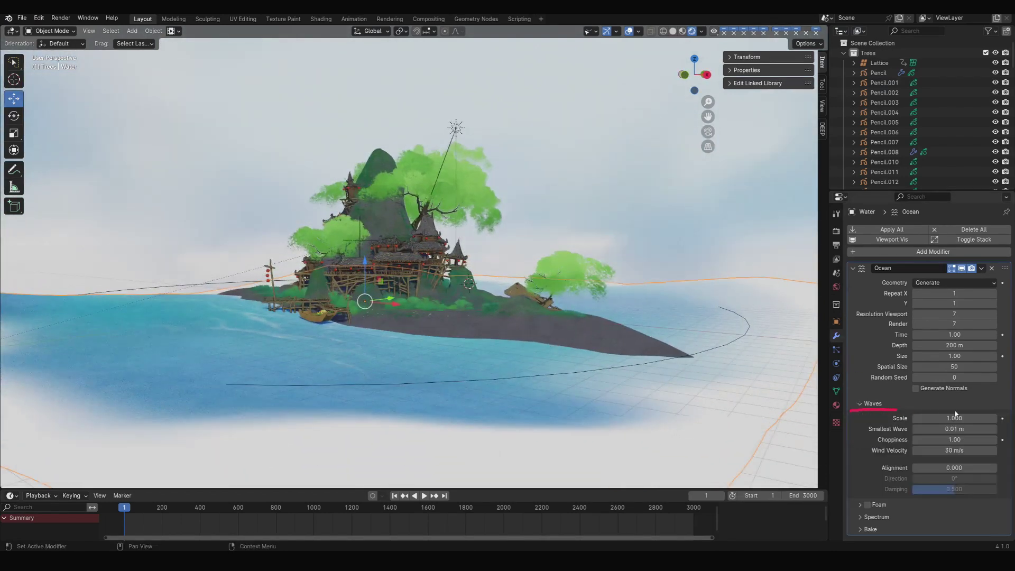
click(990, 415)
text(0.1)
key(Return)
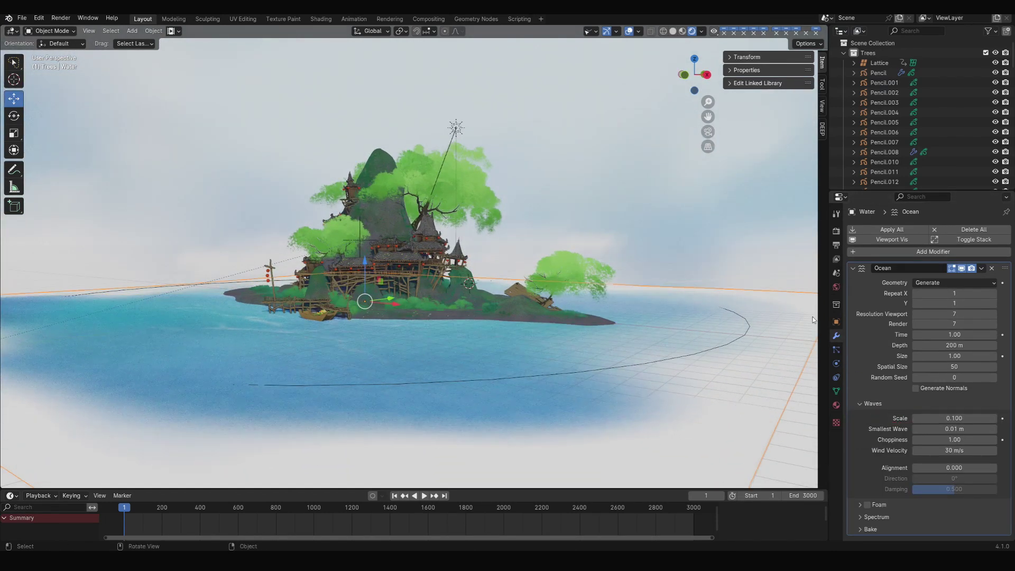
Keyframe the Ocean modifier's Time at 1.00 on frame 1
scroll(556, 338, up, 5)
middle_drag(556, 339, 522, 337)
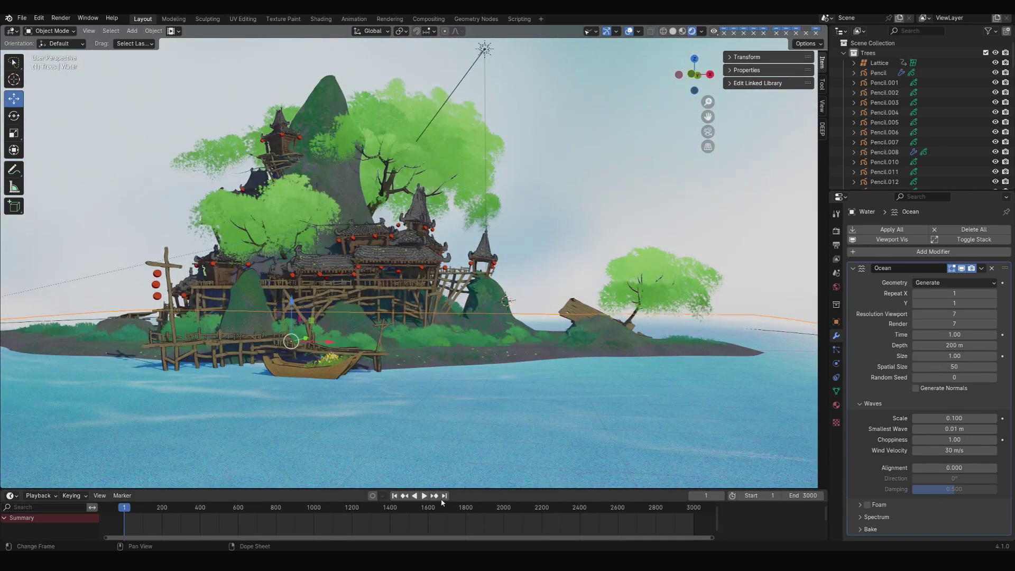
click(1003, 335)
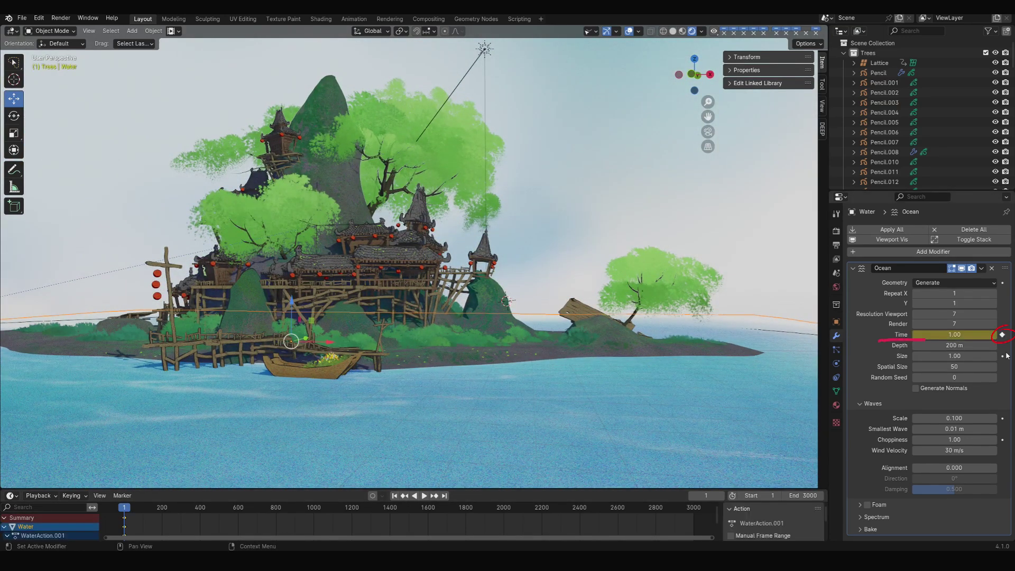
Go to frame 3000, set the Ocean modifier's Time to 200 and keyframe it
click(444, 495)
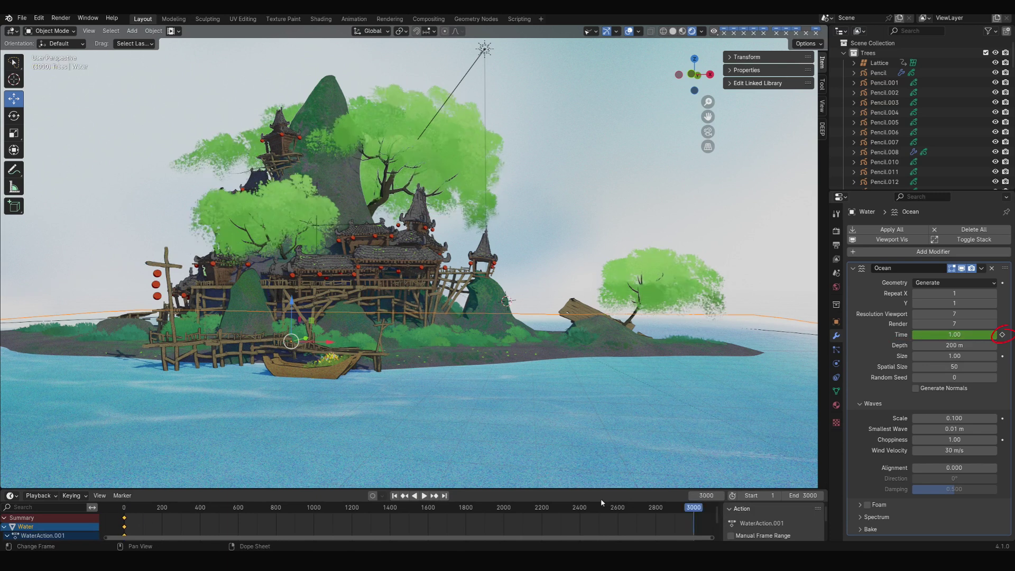
double_click(963, 333)
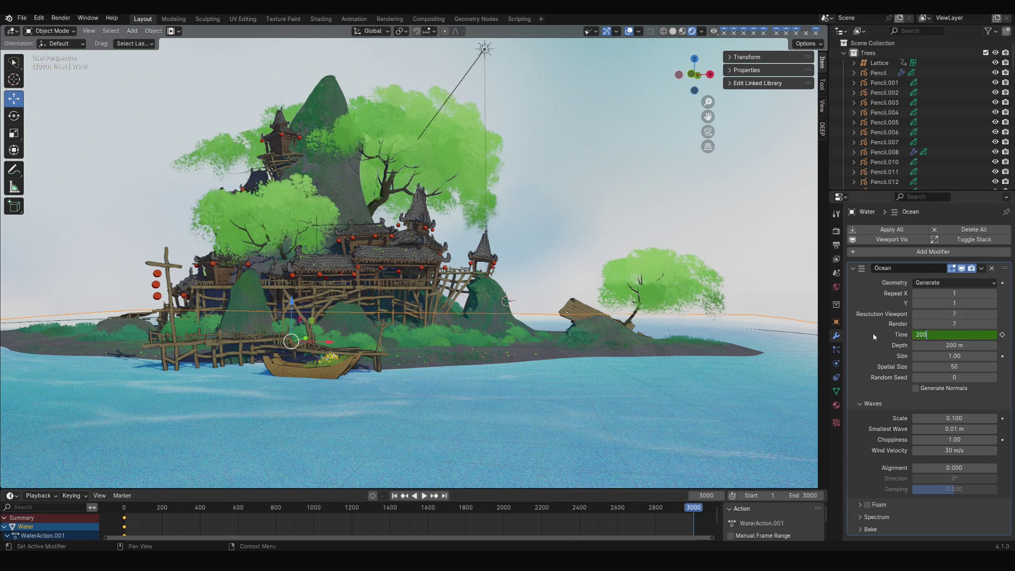
text(200)
key(Return)
click(1003, 335)
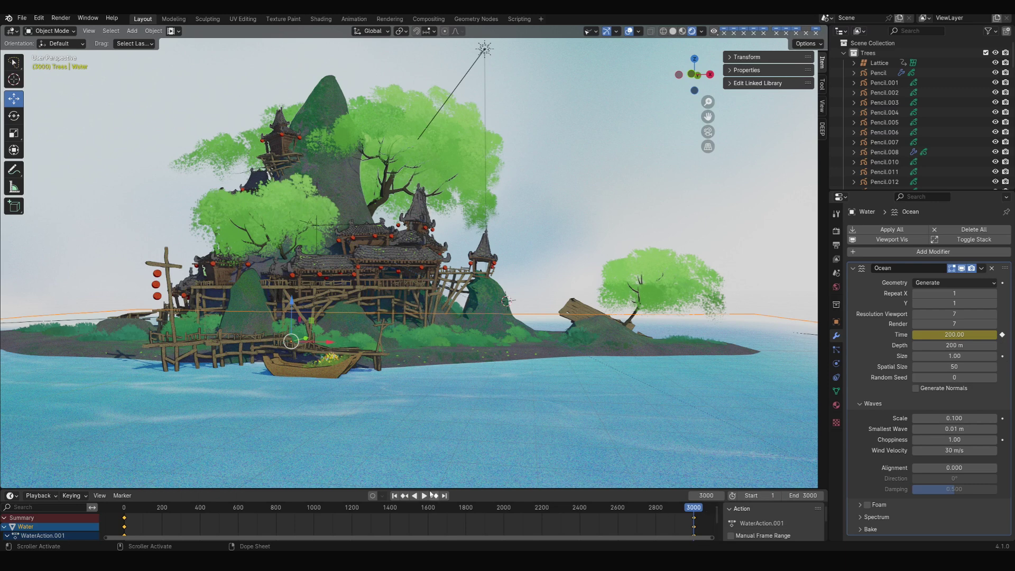
Play the animation from the first frame and examine the water's motion around the boat and shore up close
click(394, 496)
key(space)
scroll(478, 411, up, 3)
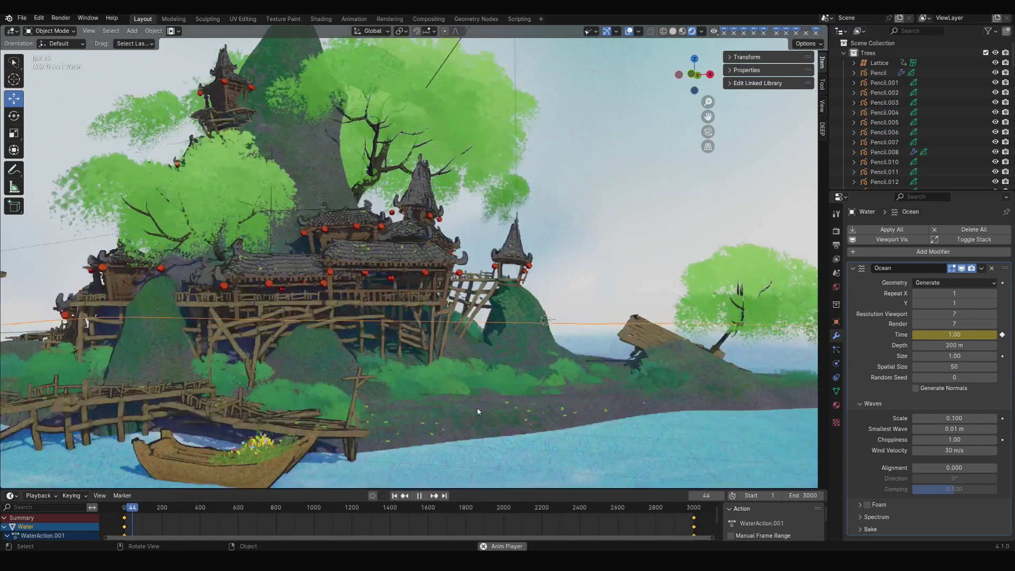
Examine the water's motion from farther back, taking in the whole island, and stop the playback
scroll(478, 412, down, 3)
middle_drag(478, 412, 474, 414)
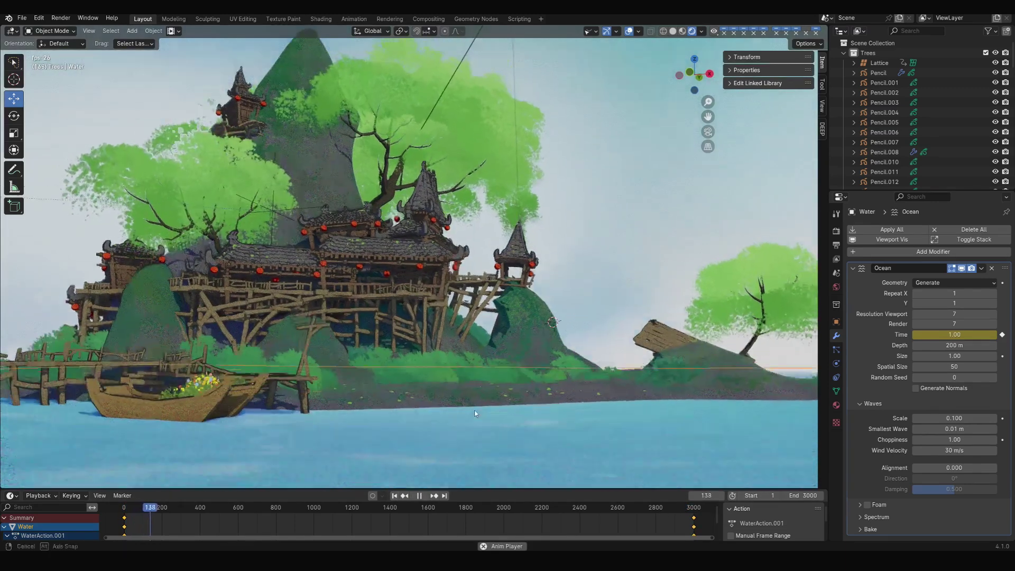
key(Escape)
key(Escape)
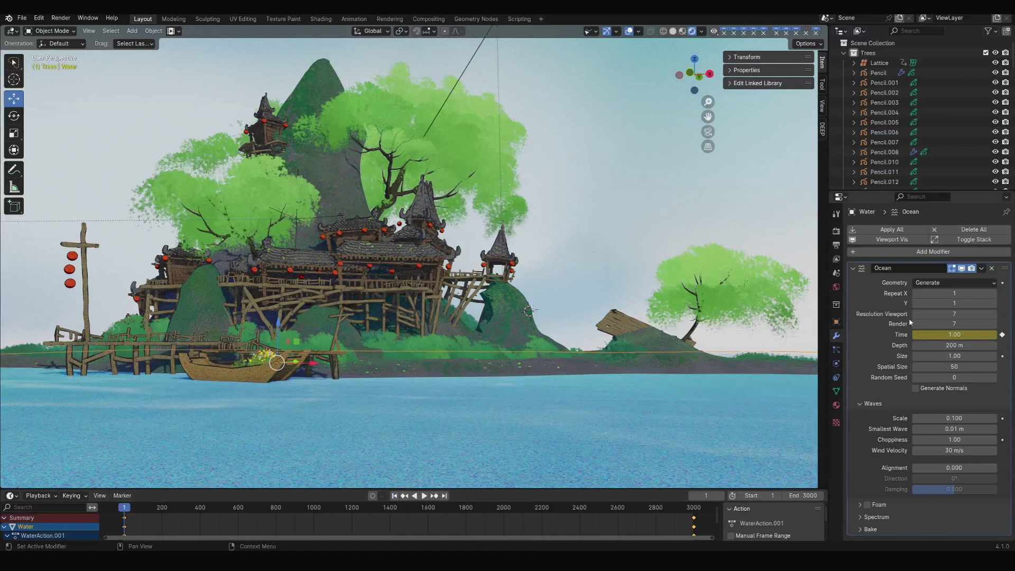
Increase the wave scale of the water's Ocean modifier and replay the animation to check the stronger waves
drag(947, 418, 968, 418)
key(space)
scroll(328, 436, up, 3)
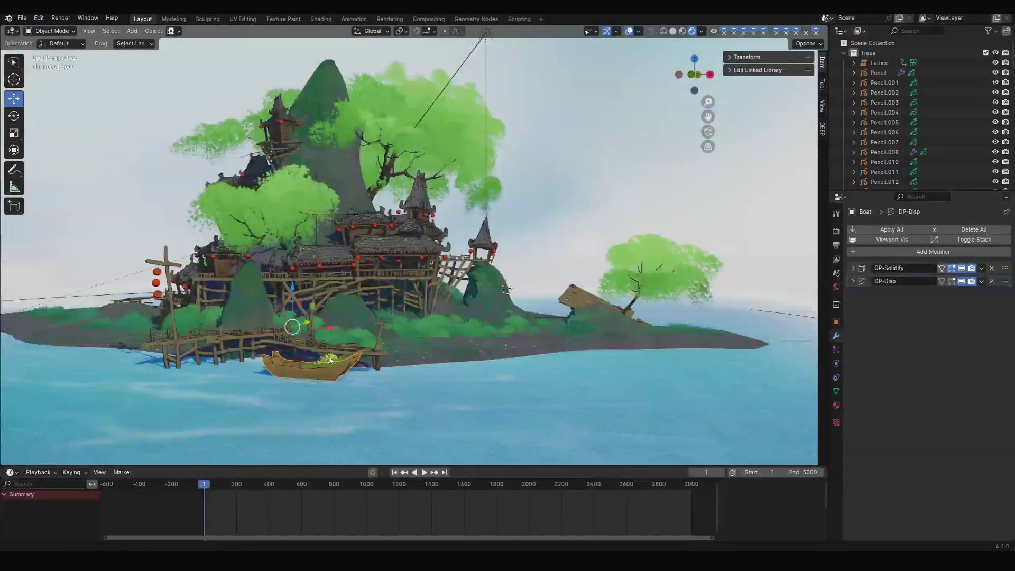
Parent the painted flowers inside the boat to the boat object, using the Object parenting type
click(332, 363)
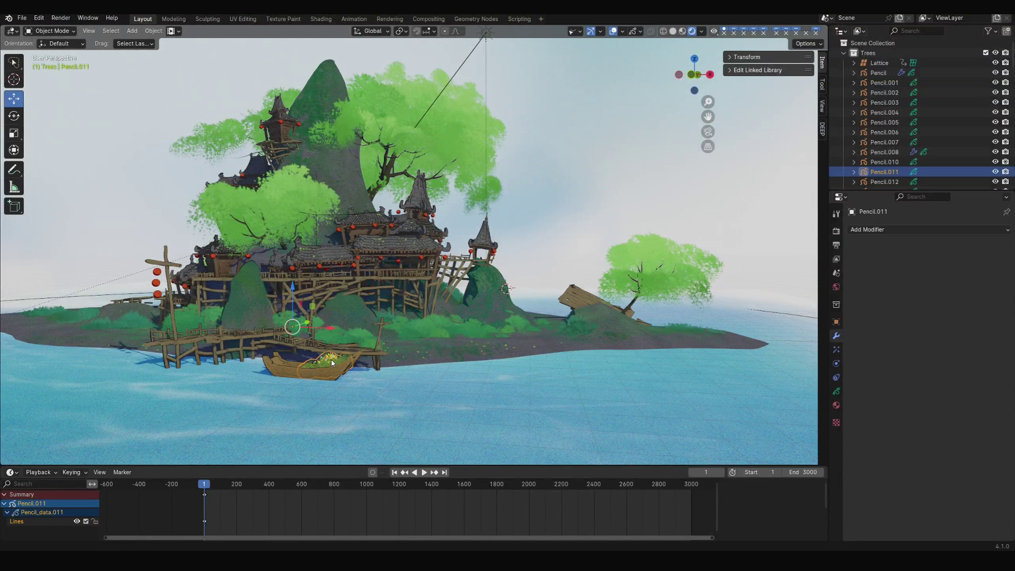
click(345, 375)
click(328, 359)
click(333, 376)
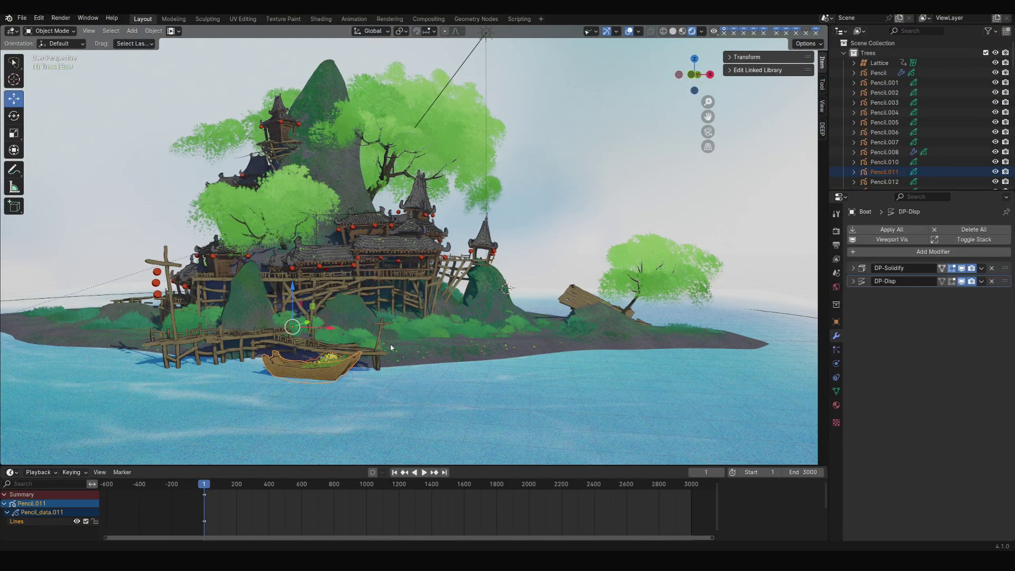
key(ctrl+p)
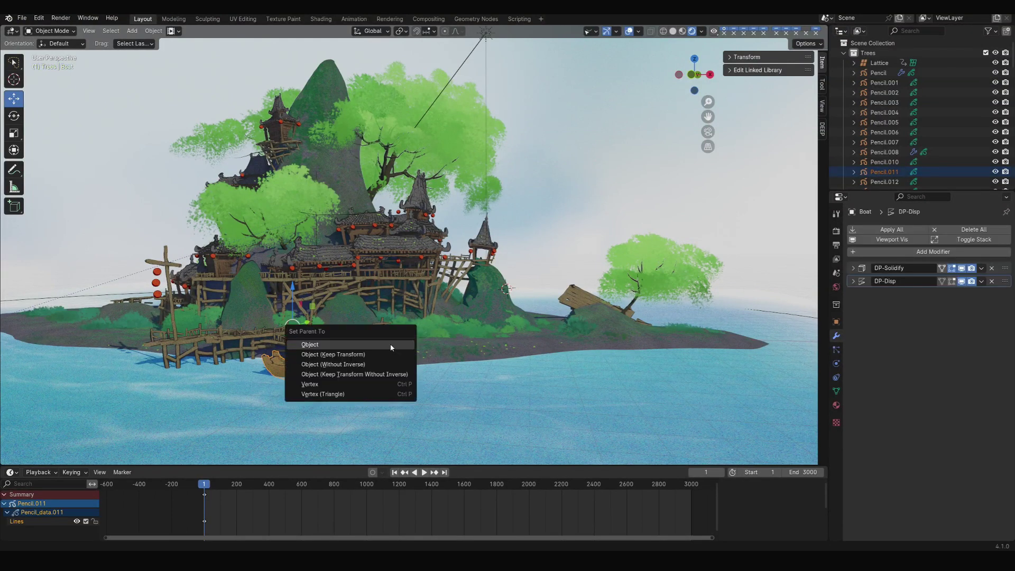
click(339, 344)
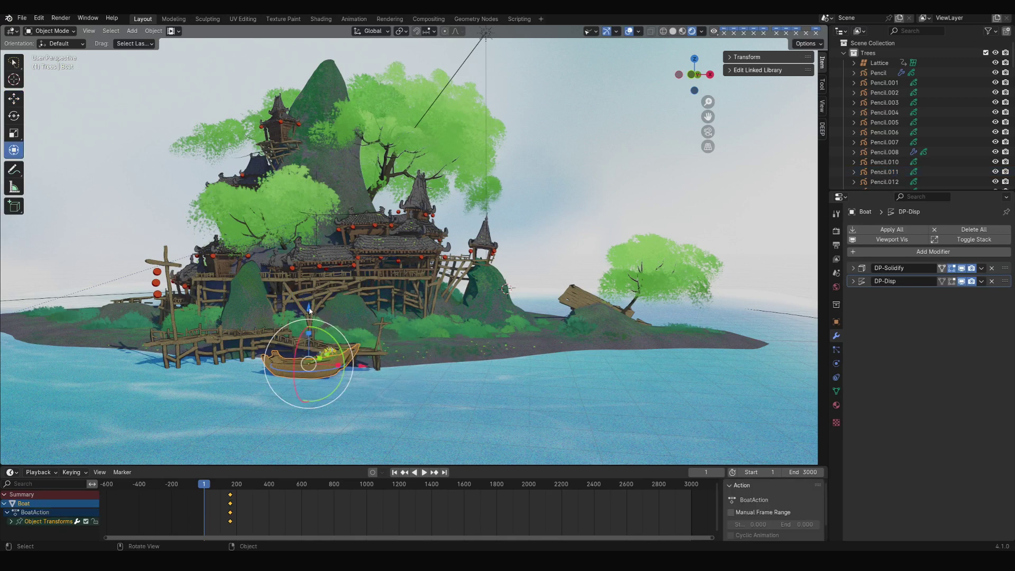
Lower the boat slightly, tilt it 5.83° about the global Y axis, and keyframe this pose
drag(311, 316, 458, 290)
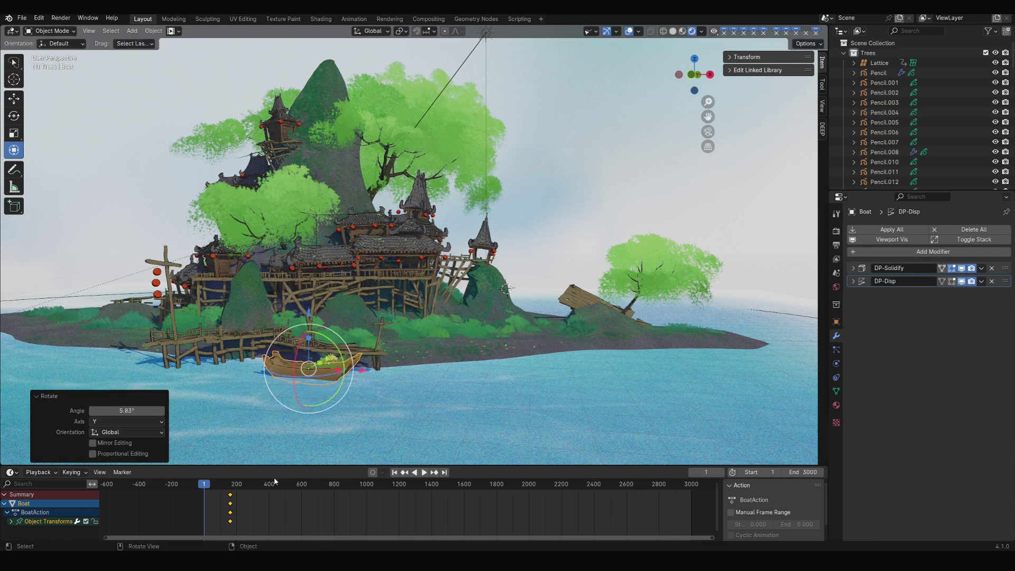
key(i)
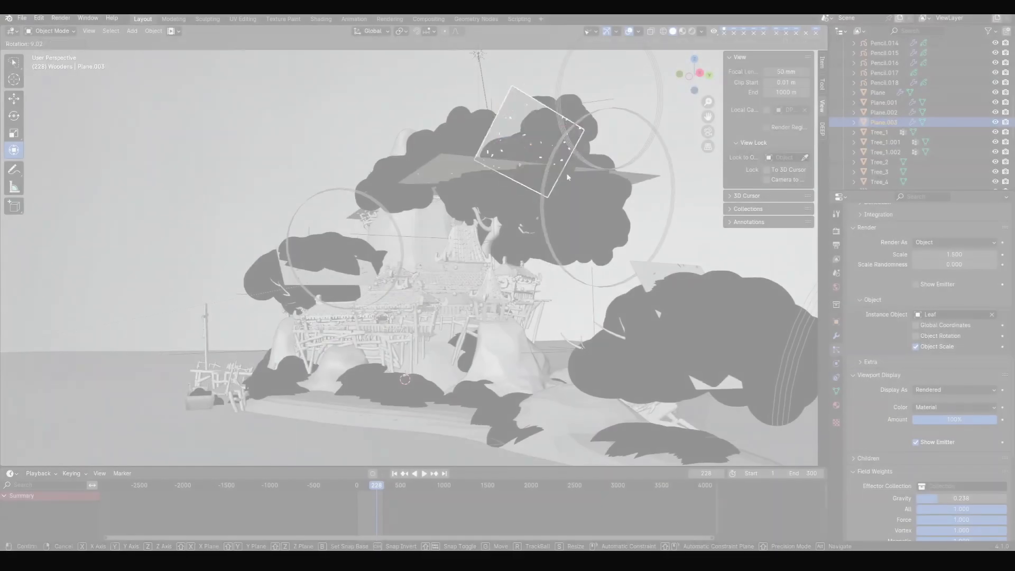
Rotate the leaf emitter Plane.003 above the large tree and go to frame 37 to check the particles
click(569, 177)
click(361, 488)
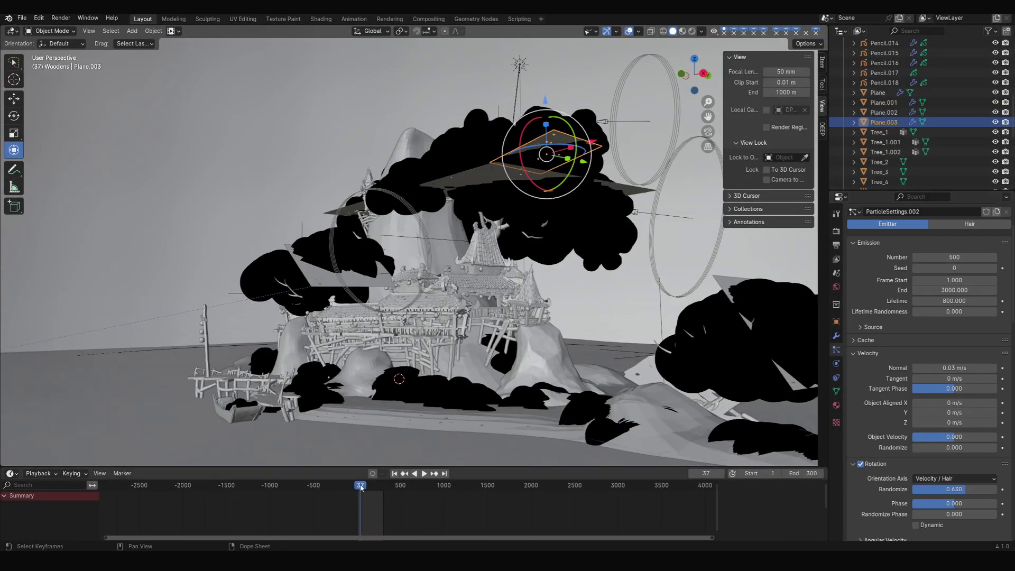